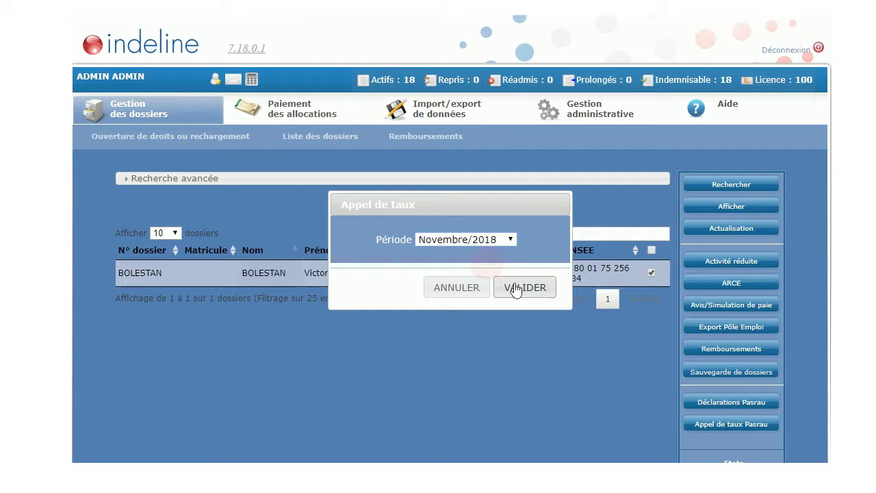
# - Submit the tax-rate call for Novembre/2018 on the selected file and open the Pasrau declarations list
pyautogui.click(516, 287)
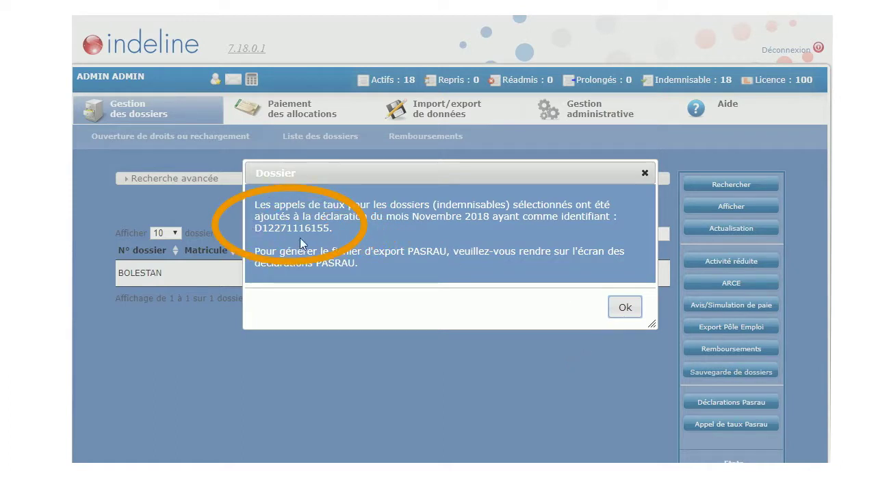
pyautogui.click(623, 308)
pyautogui.click(733, 406)
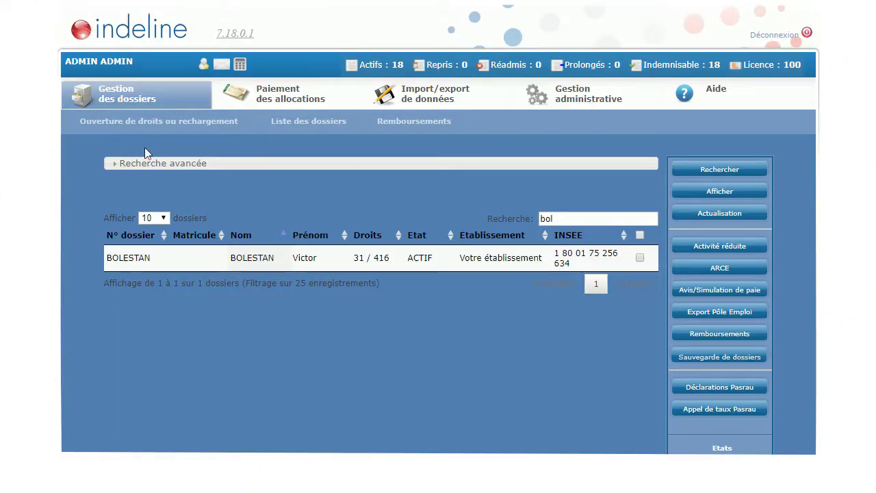
pyautogui.click(690, 388)
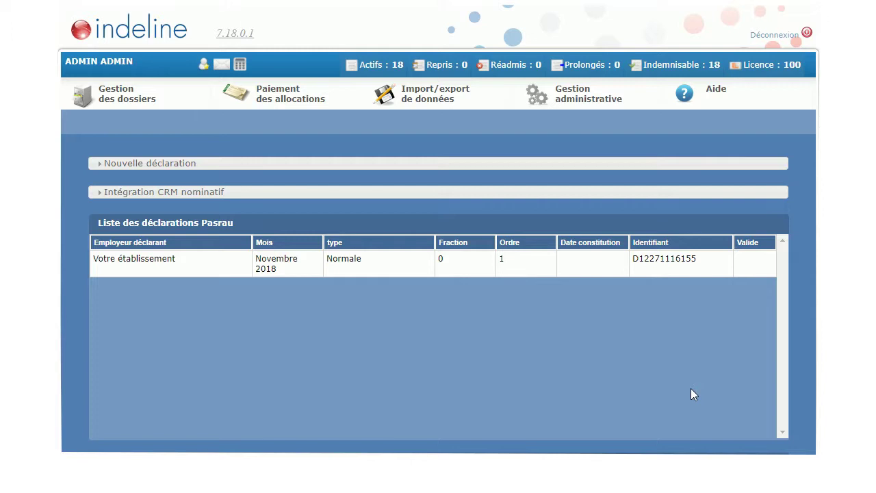
# - Export a new Pasrau declaration for Votre établissement with send type Réel, month Janvier, year 2019 and fraction 1
pyautogui.click(100, 164)
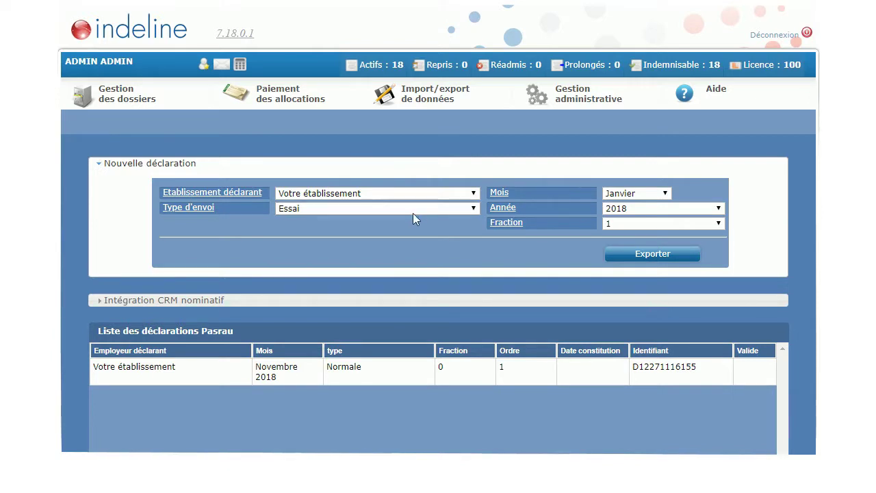
pyautogui.click(429, 209)
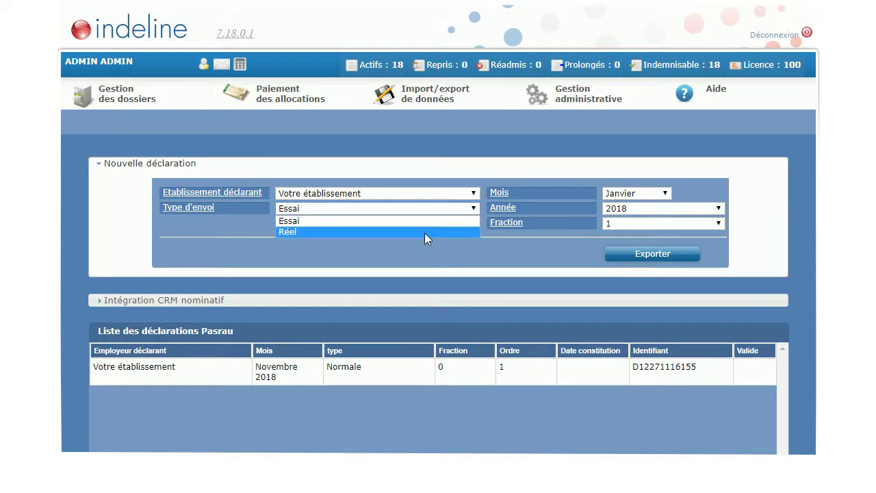
pyautogui.click(424, 232)
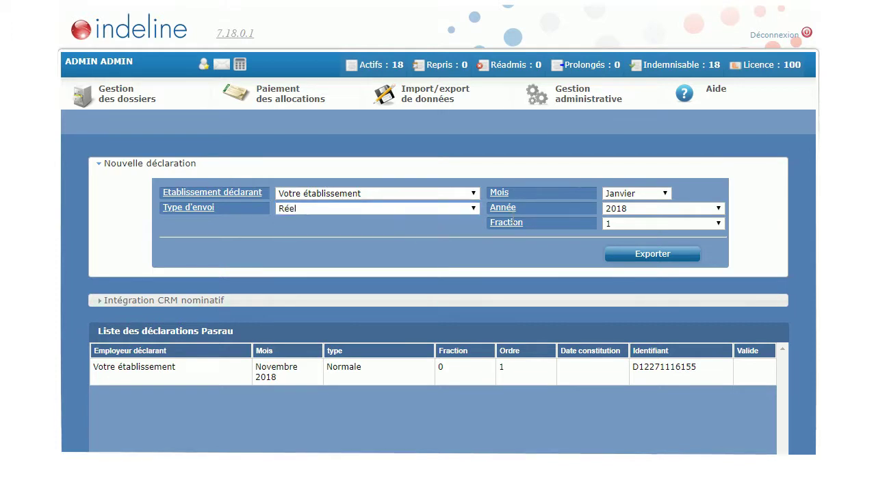
pyautogui.click(424, 209)
pyautogui.click(423, 232)
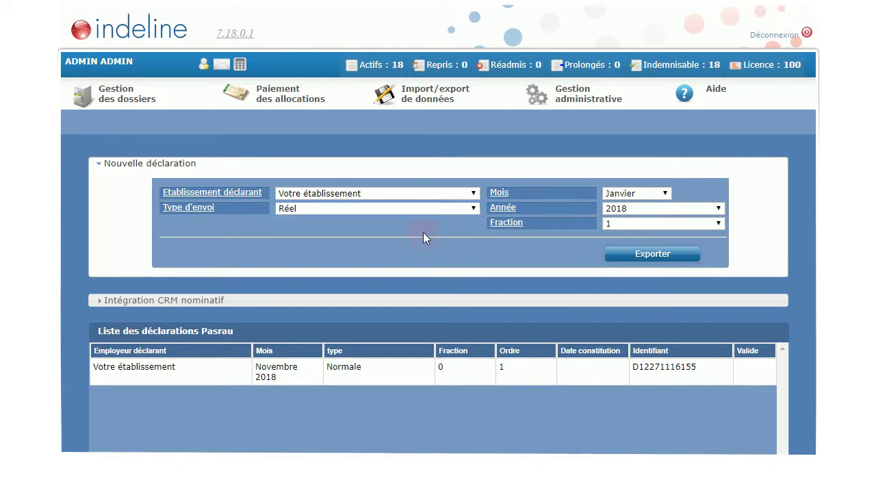
pyautogui.click(690, 208)
pyautogui.click(679, 233)
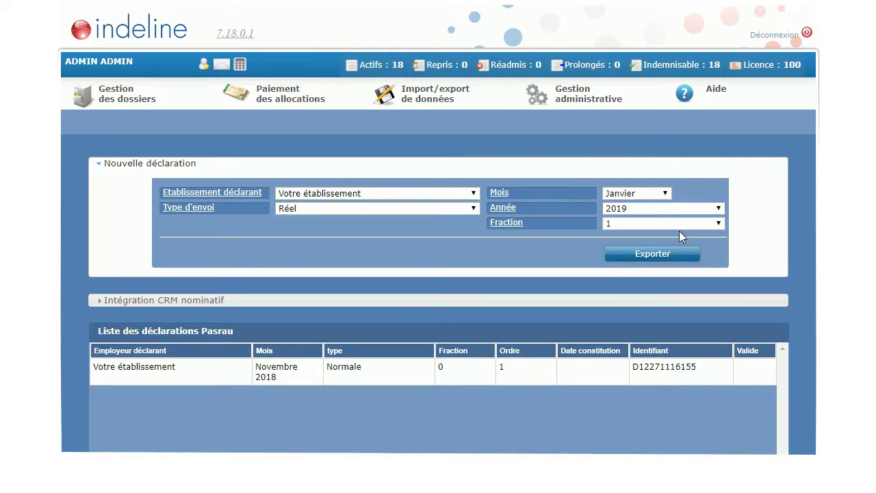
pyautogui.click(668, 253)
pyautogui.click(692, 220)
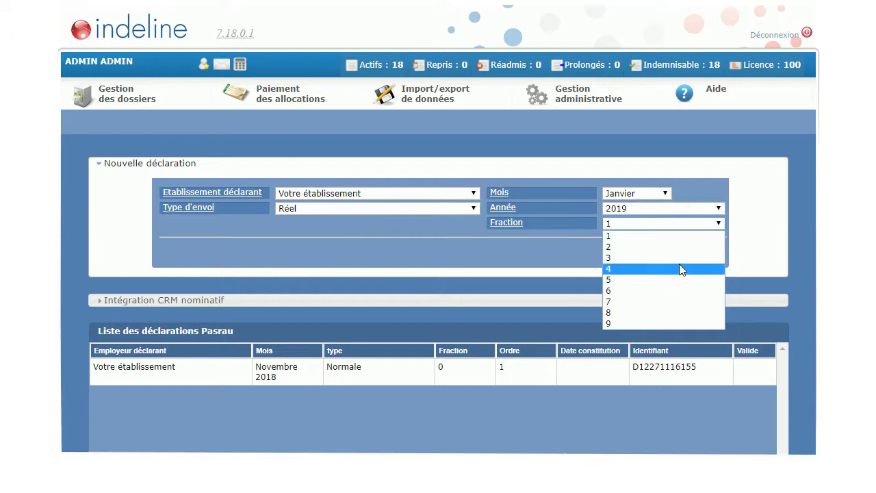
pyautogui.click(678, 237)
pyautogui.click(668, 254)
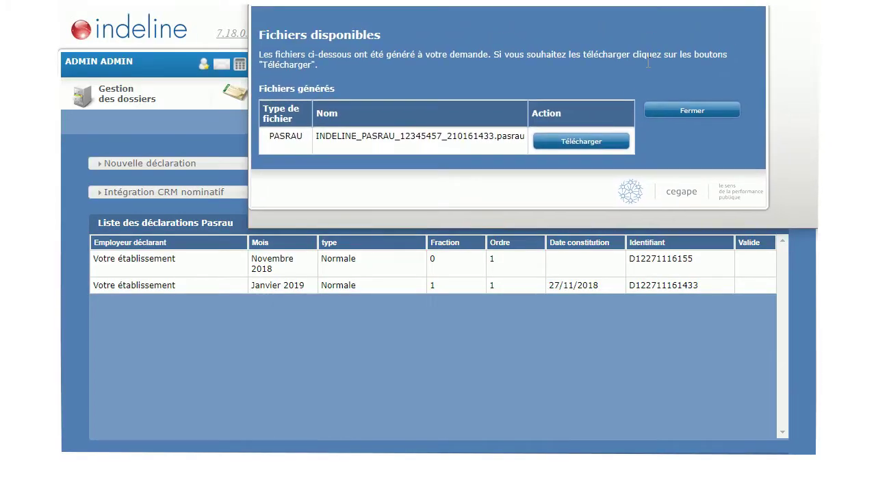
# - Download the generated file INDELINE_PASRAU_12345457_210161433.pasrau under its proposed name and open it in Notepad++
pyautogui.click(593, 142)
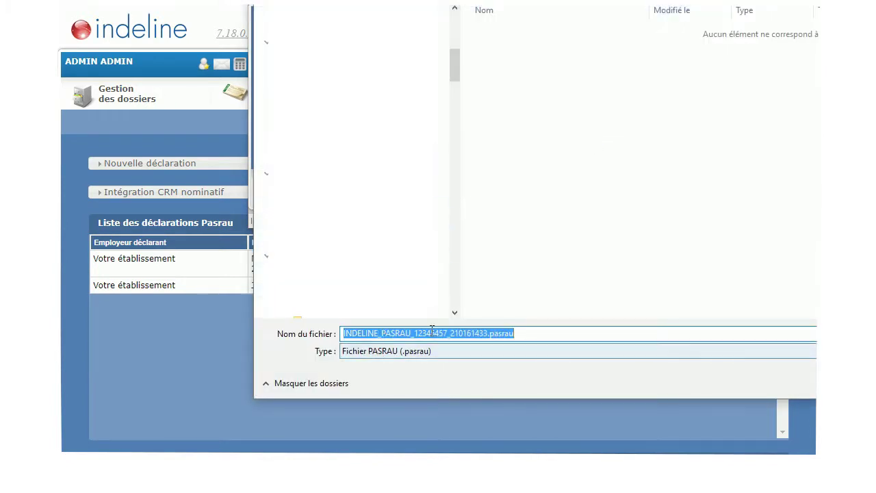
pyautogui.press('Return')
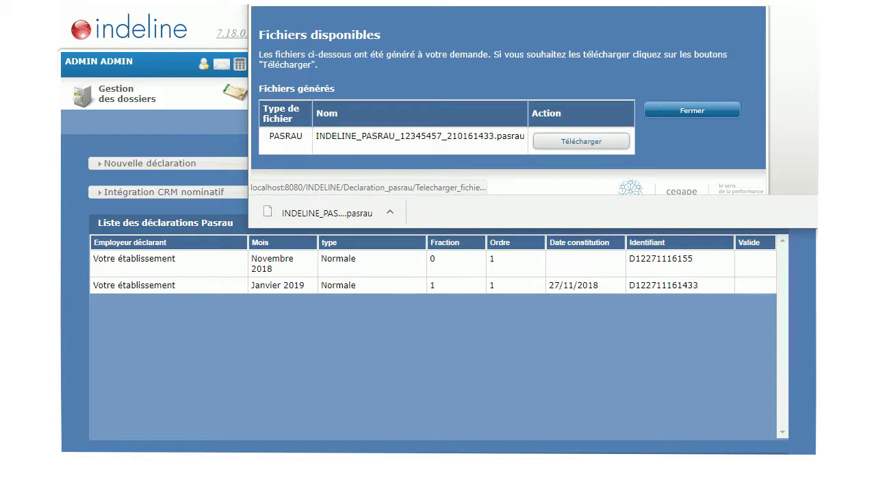
pyautogui.click(327, 216)
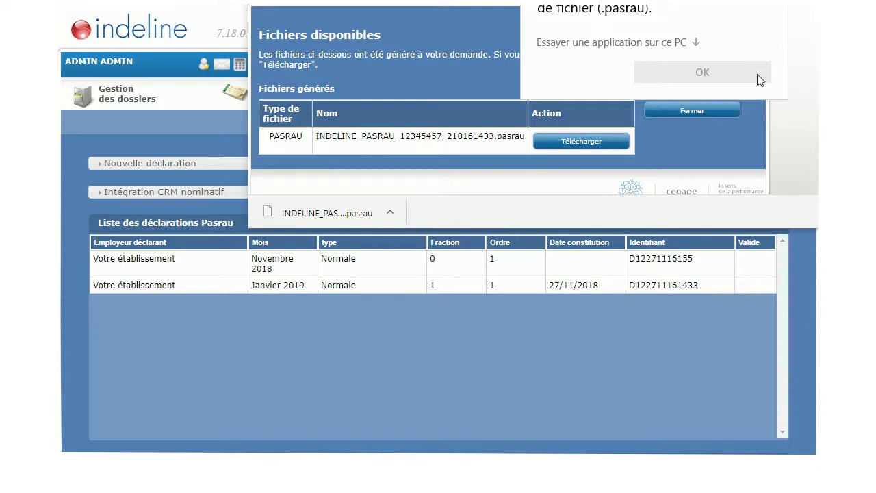
pyautogui.click(703, 72)
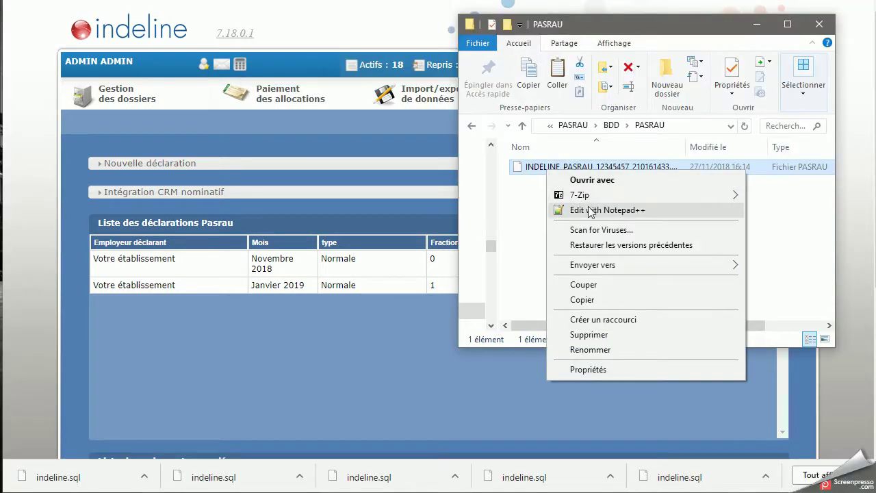
pyautogui.click(588, 210)
pyautogui.moveTo(687, 99); pyautogui.dragTo(670, 262)
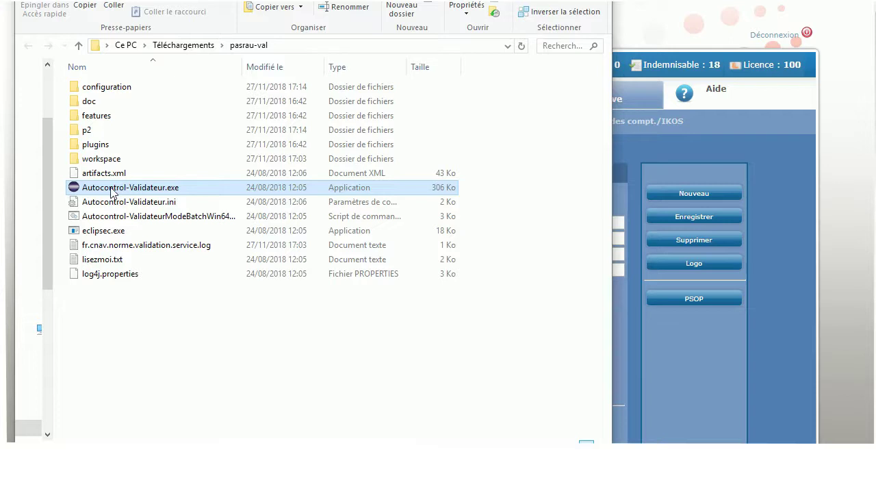
# - Launch Autocontrol-Validateur.exe from the pasrau-val folder and load INDELINE_PASRAU_12345457_210161433.pasrau from Documents for validation
pyautogui.doubleClick(112, 192)
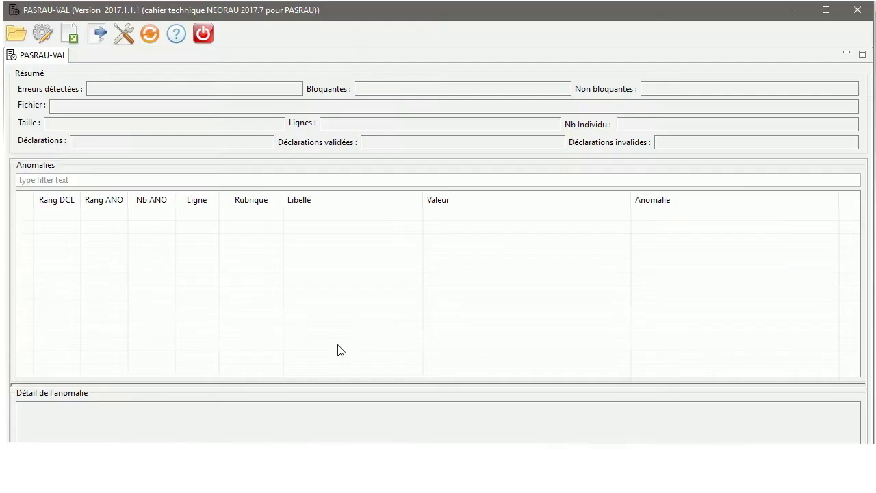
pyautogui.click(16, 35)
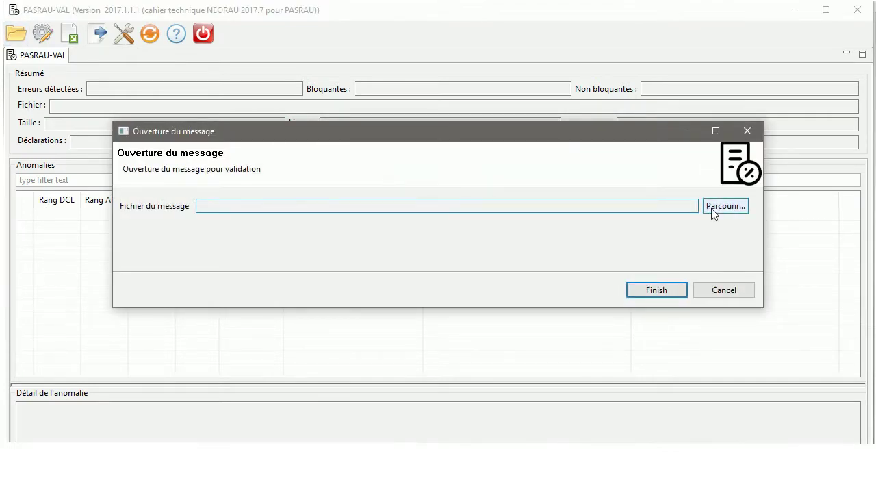
pyautogui.click(714, 208)
pyautogui.click(235, 232)
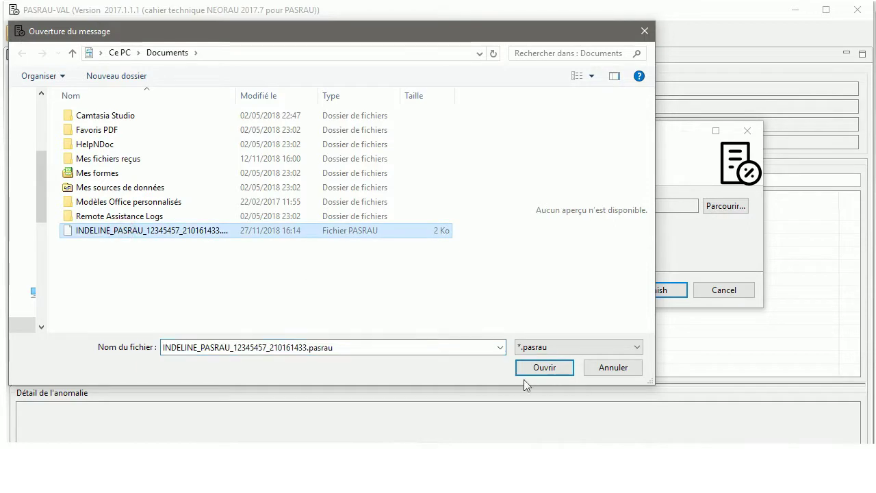
pyautogui.click(551, 370)
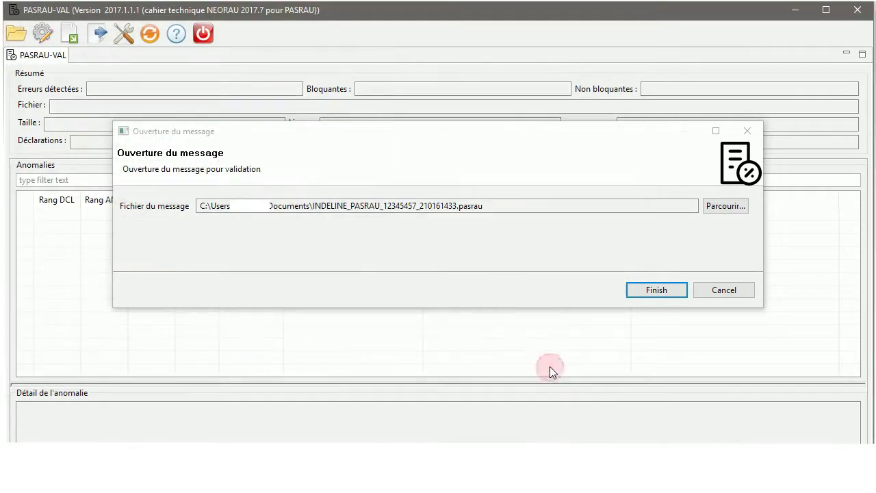
pyautogui.click(646, 294)
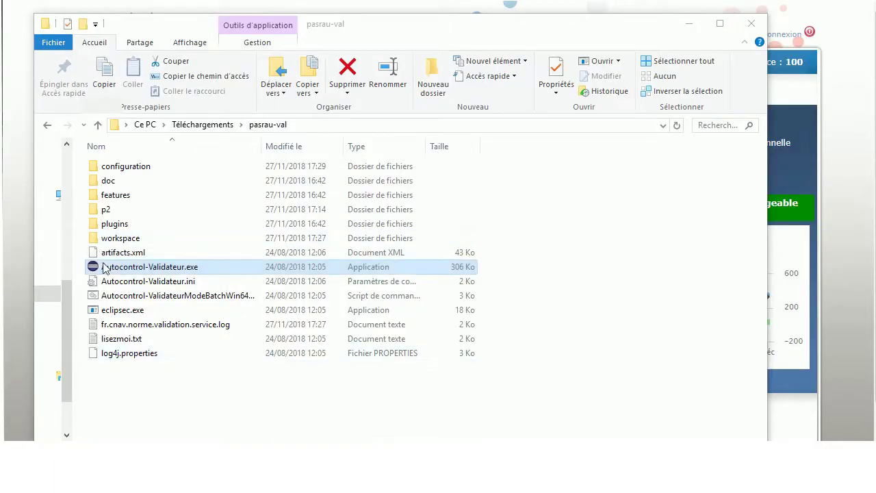
# - Restart the PASRAU-VAL validator and validate the updated INDELINE_PASRAU_12345457_210161433.pasrau file again
pyautogui.doubleClick(112, 267)
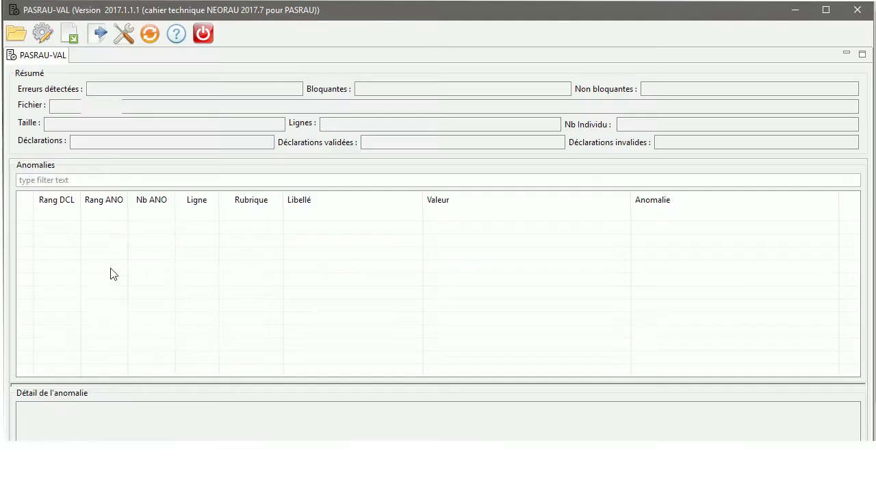
pyautogui.click(16, 34)
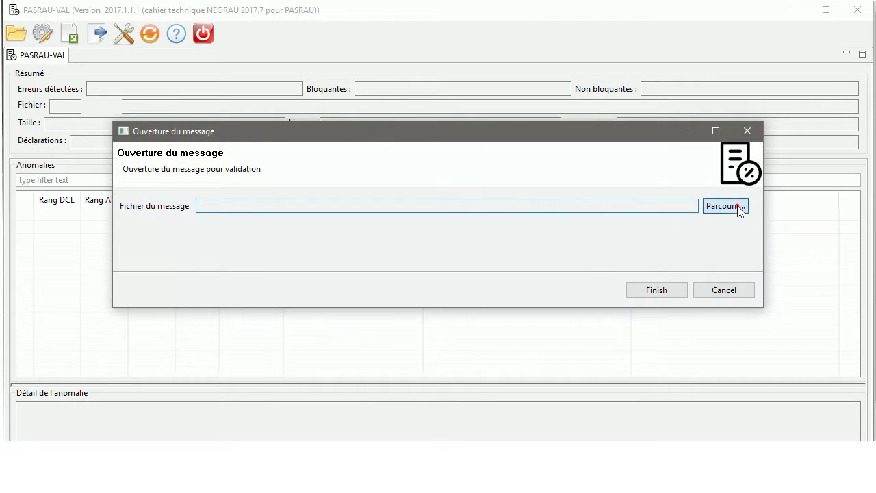
pyautogui.click(737, 205)
pyautogui.click(164, 232)
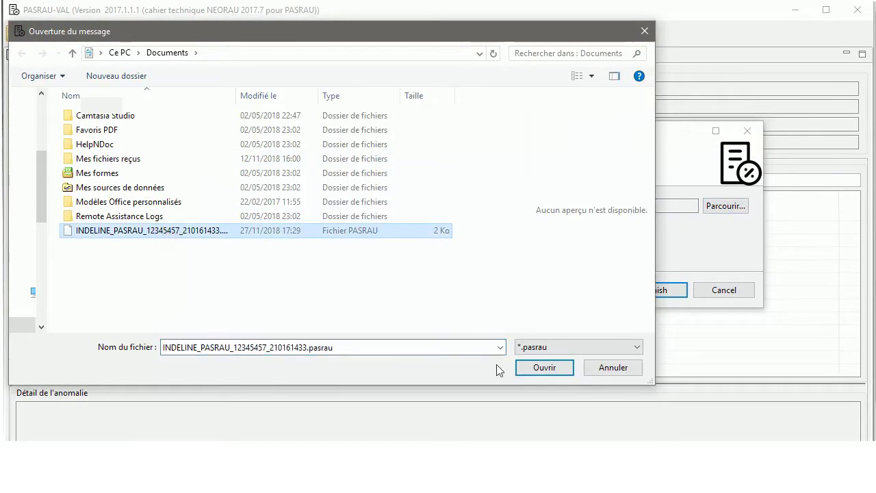
pyautogui.click(536, 369)
pyautogui.click(649, 295)
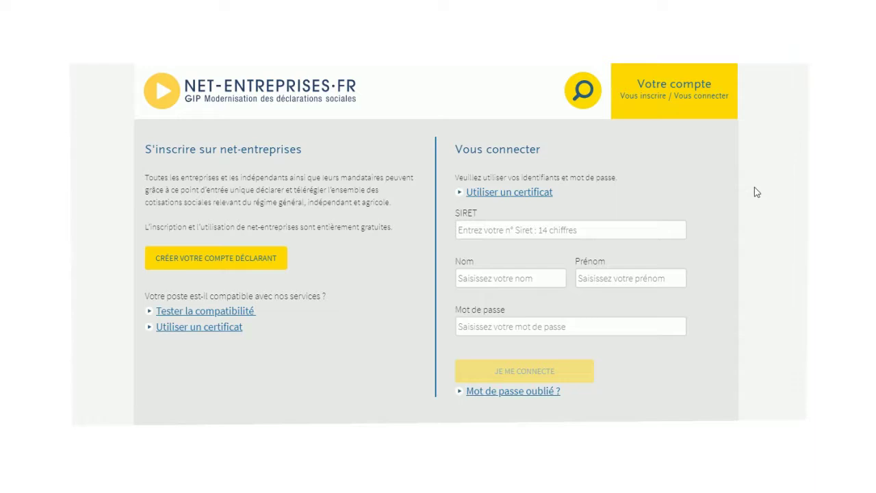
# - On net-entreprises.fr, enter the establishment's SIRET number to sign in and open the PASRAU TESTS DECLARANT service
pyautogui.click(657, 230)
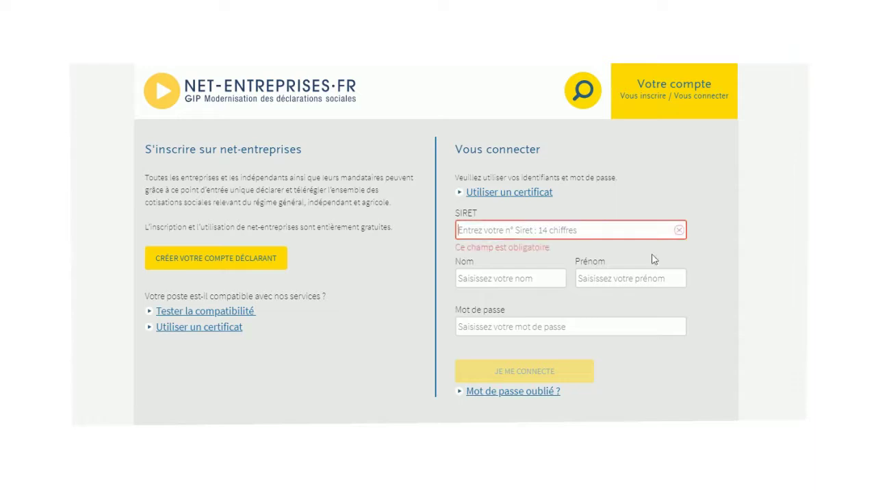
pyautogui.hotkey('ctrl', 'v')
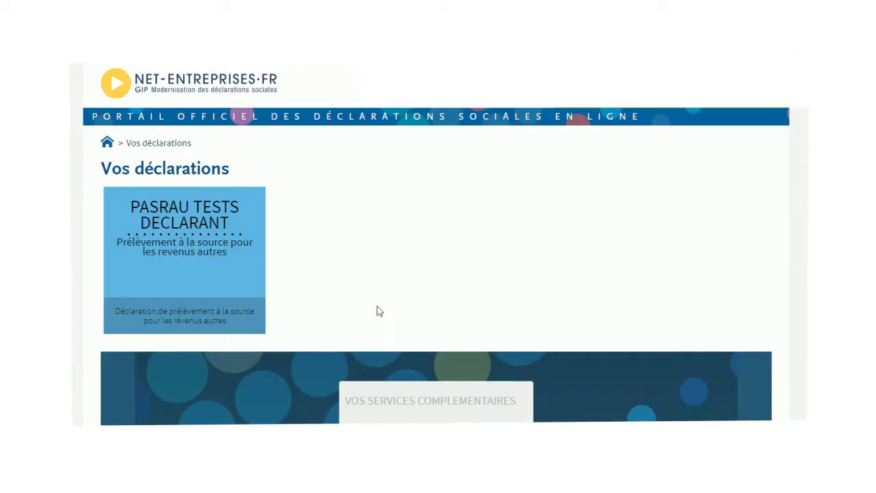
pyautogui.click(208, 267)
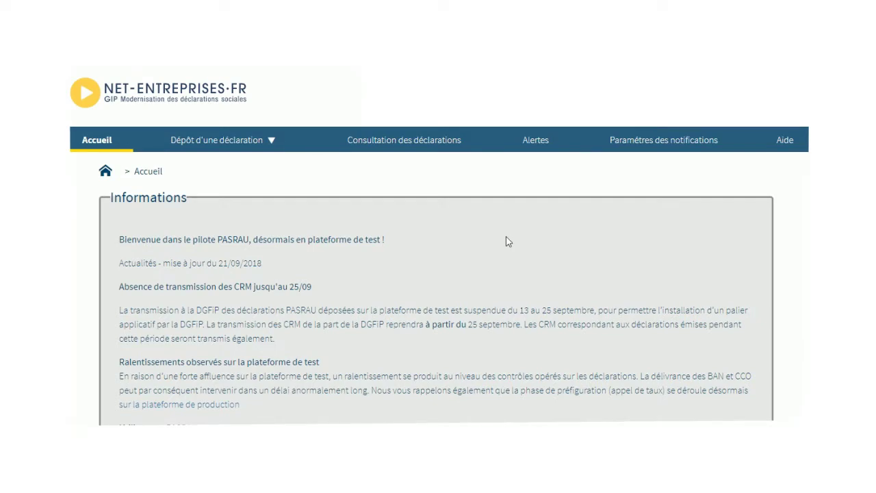
# - Start depositing a declaration by file upload and browse for the declaration file
pyautogui.click(267, 149)
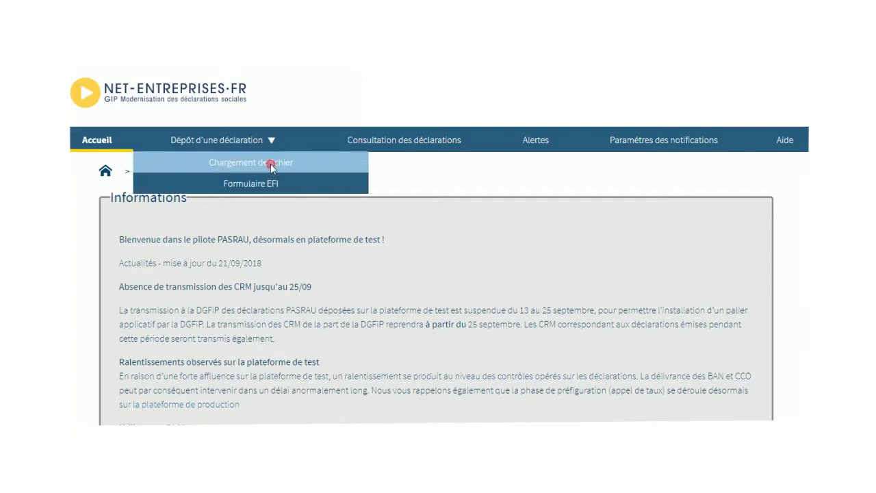
pyautogui.click(272, 165)
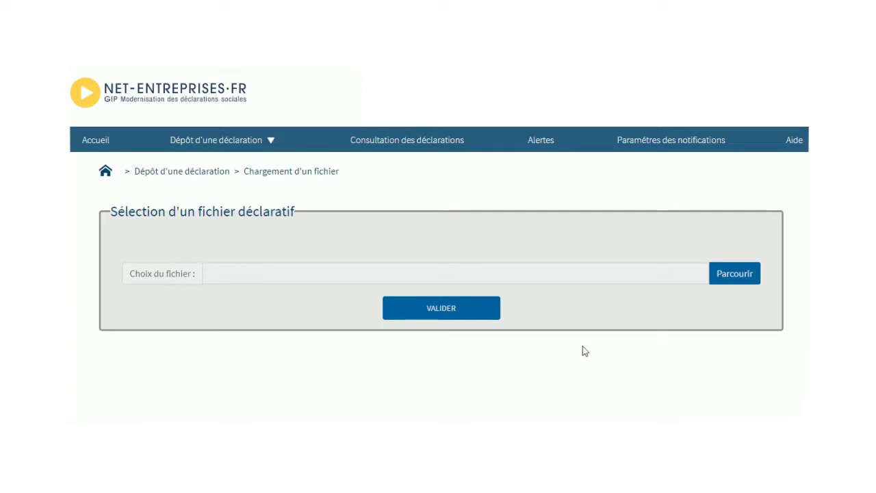
pyautogui.click(729, 278)
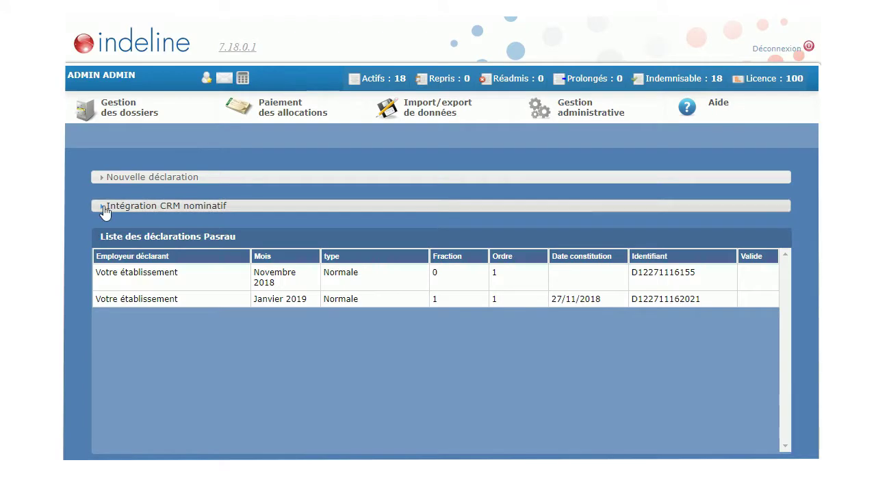
# - Back in Indeline, integrate the nominative CRM return XML file from the Bureau folder into the Pasrau declarations
pyautogui.click(103, 209)
pyautogui.click(323, 239)
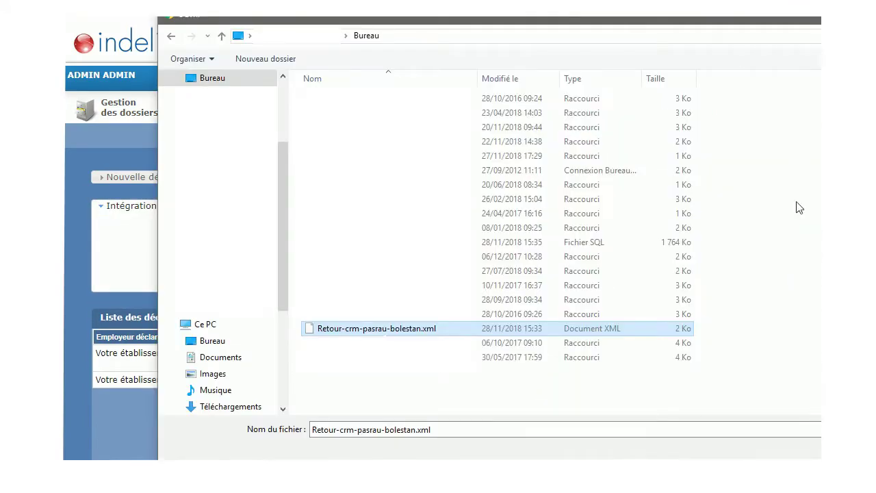
pyautogui.doubleClick(589, 328)
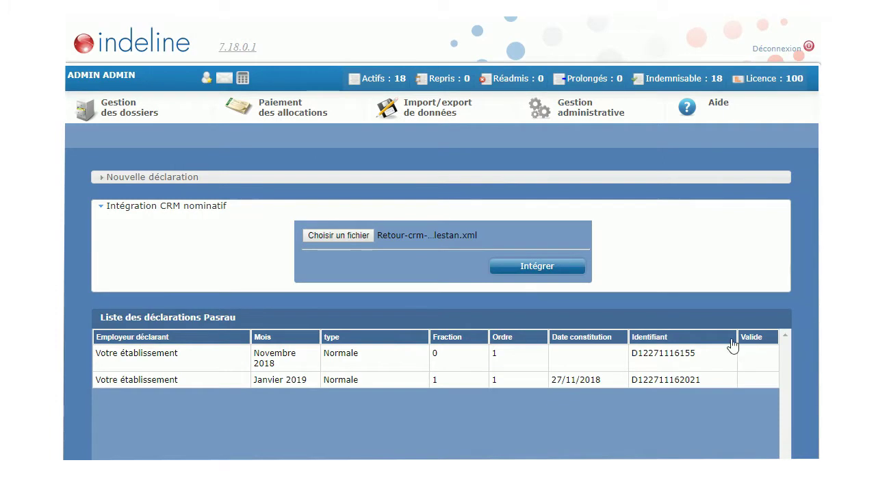
pyautogui.click(524, 267)
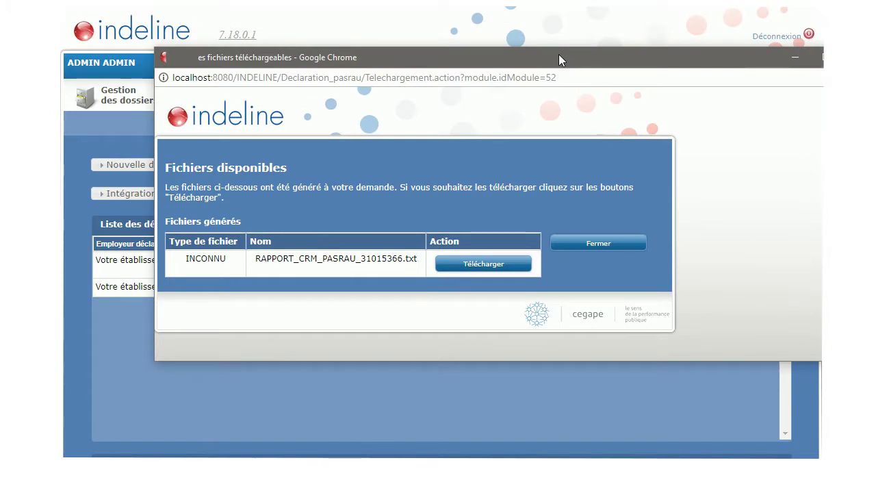
# - Download the integration report RAPPORT_CRM_PASRAU_31015366.txt to Téléchargements and open it in Notepad++
pyautogui.click(484, 265)
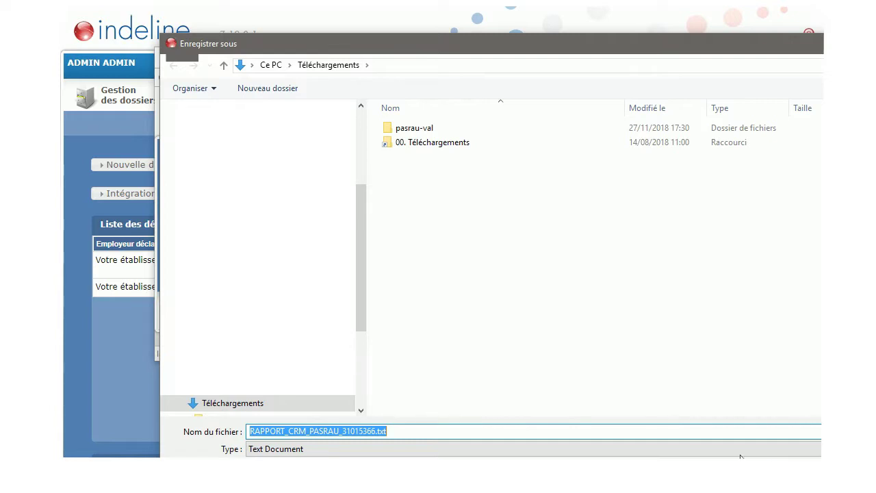
pyautogui.press('Return')
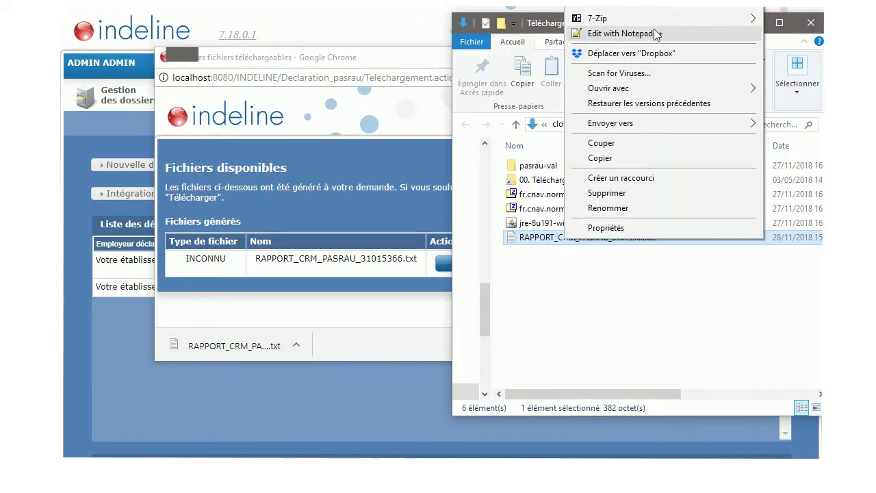
pyautogui.click(655, 34)
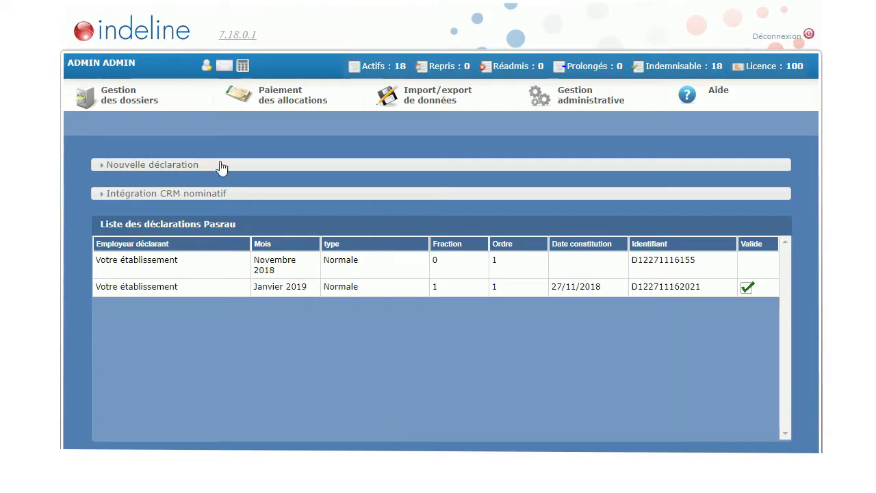
# - Open the beneficiary's file from the file list in Indeline and display its Pasrau rate history
pyautogui.click(115, 93)
pyautogui.click(317, 122)
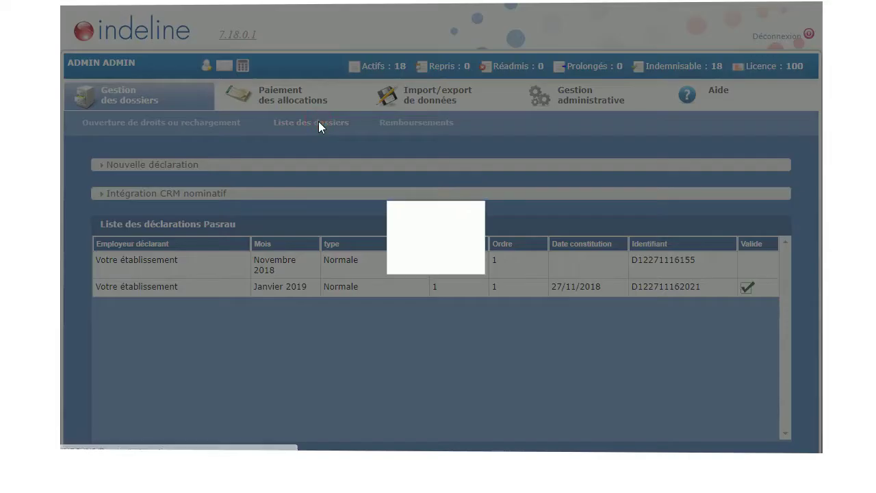
pyautogui.doubleClick(602, 262)
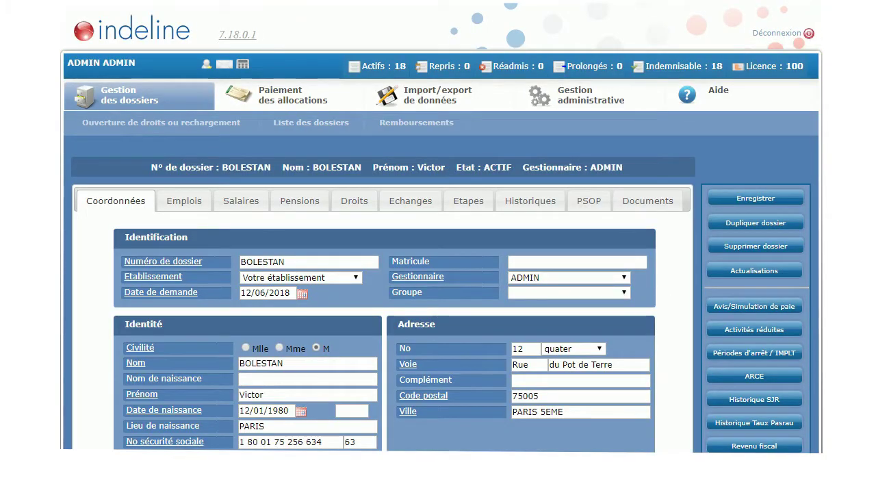
pyautogui.click(764, 422)
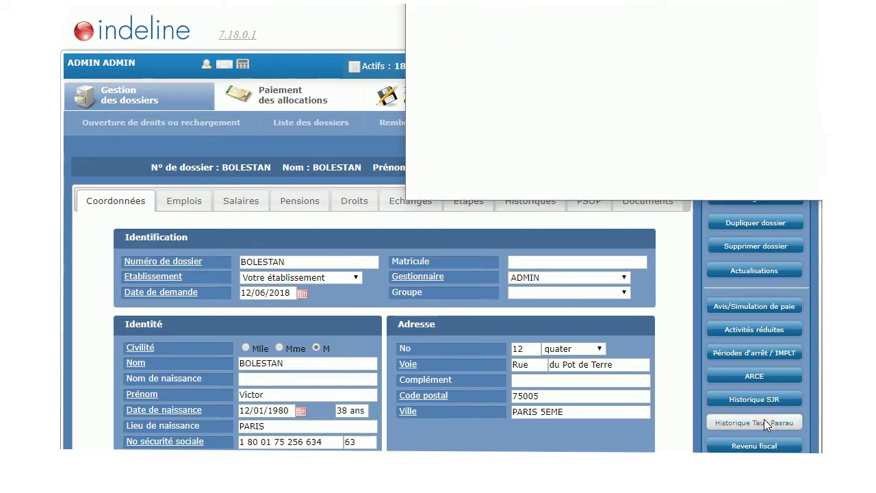